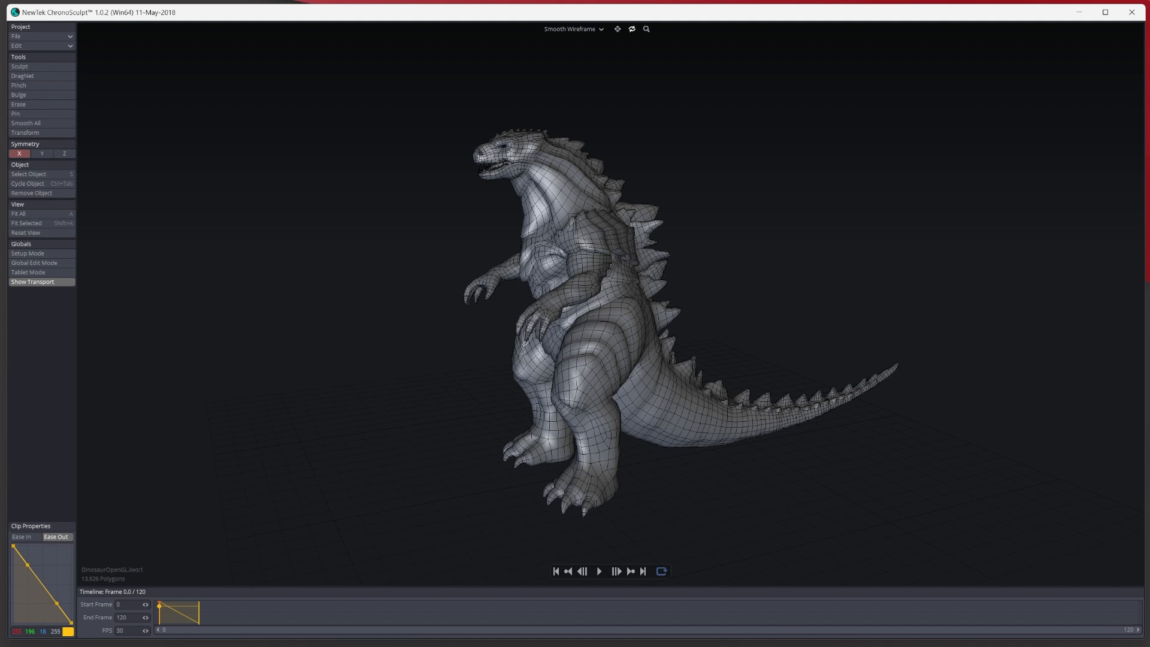
# - Pull the creature's hand outward and its foot inward using the DragNet tool with X symmetry on
pyautogui.click(31, 77)
pyautogui.moveTo(526, 299); pyautogui.dragTo(492, 299, button='right')
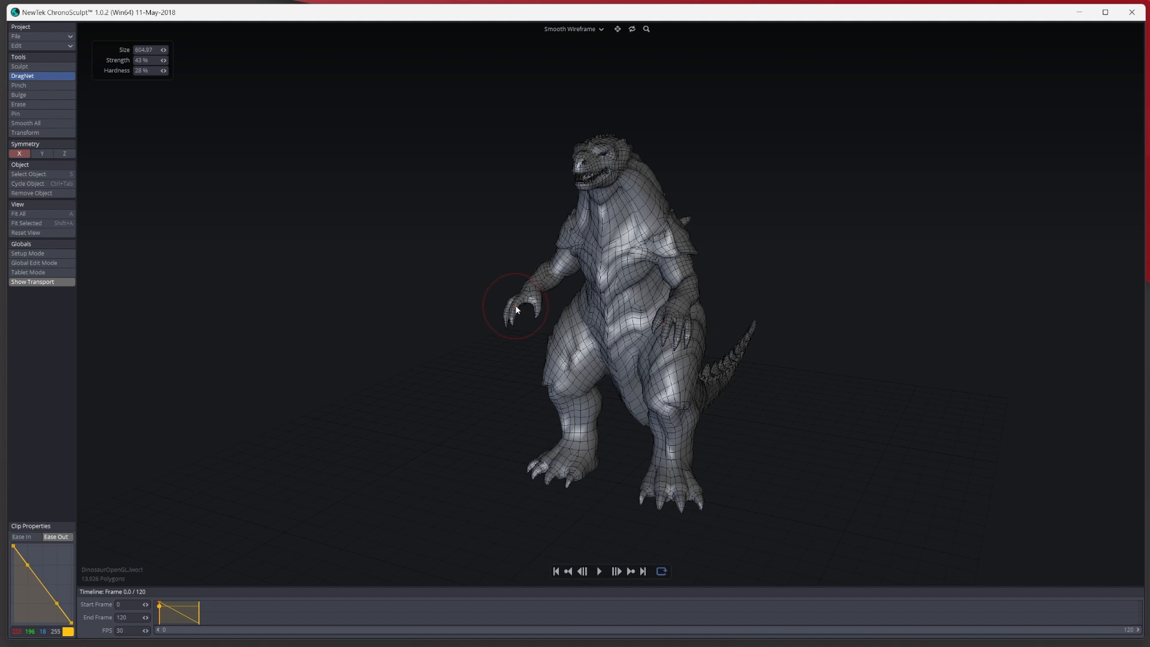
pyautogui.moveTo(515, 304); pyautogui.dragTo(514, 311)
pyautogui.moveTo(558, 467); pyautogui.dragTo(571, 467, button='right')
pyautogui.moveTo(558, 467); pyautogui.dragTo(570, 467)
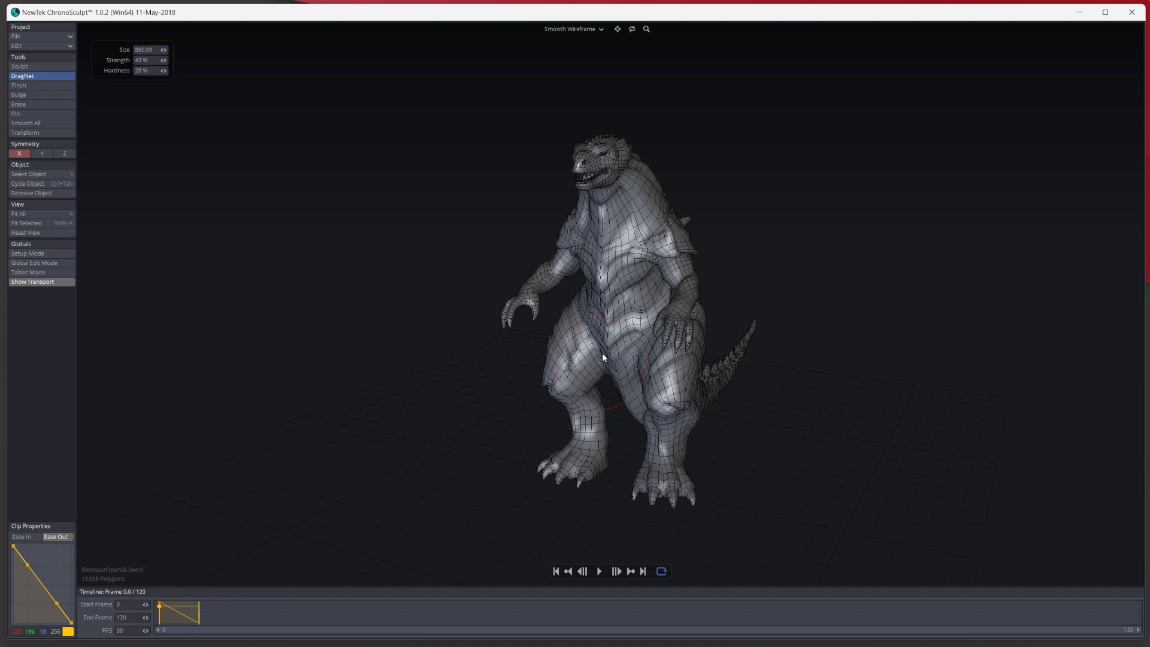
# - Reshape the spines on the creature's back with the DragNet tool and adjust the morph clip's keyframe on the timeline
pyautogui.moveTo(631, 29); pyautogui.dragTo(586, 127)
pyautogui.moveTo(597, 233); pyautogui.dragTo(592, 233)
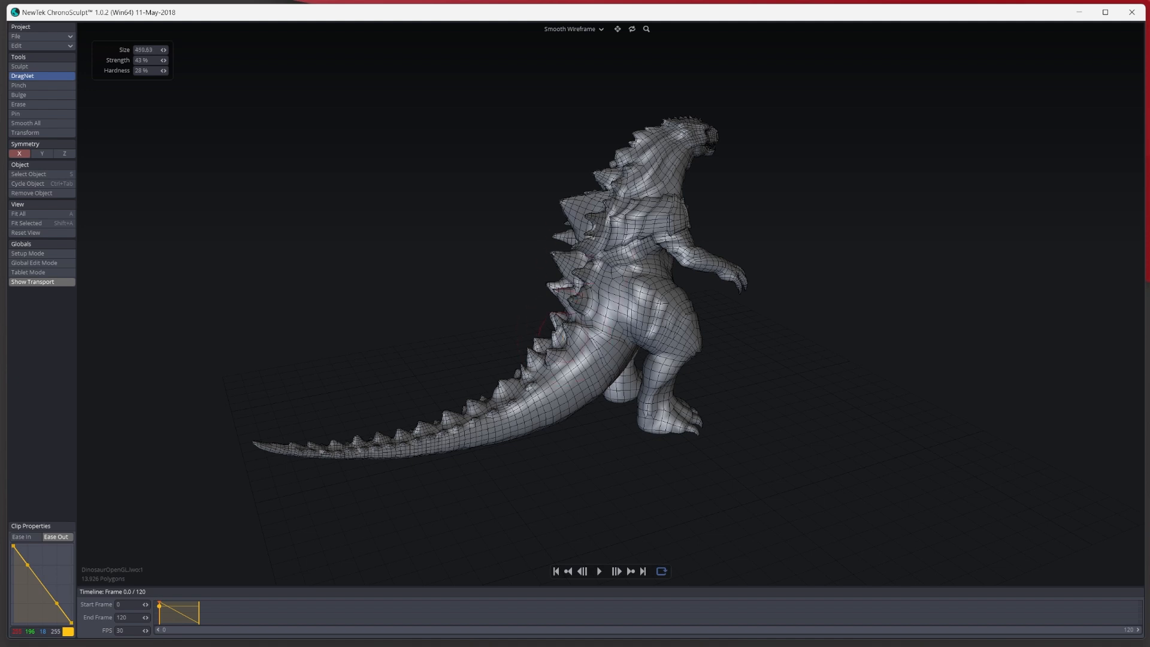
pyautogui.moveTo(566, 337); pyautogui.dragTo(563, 326)
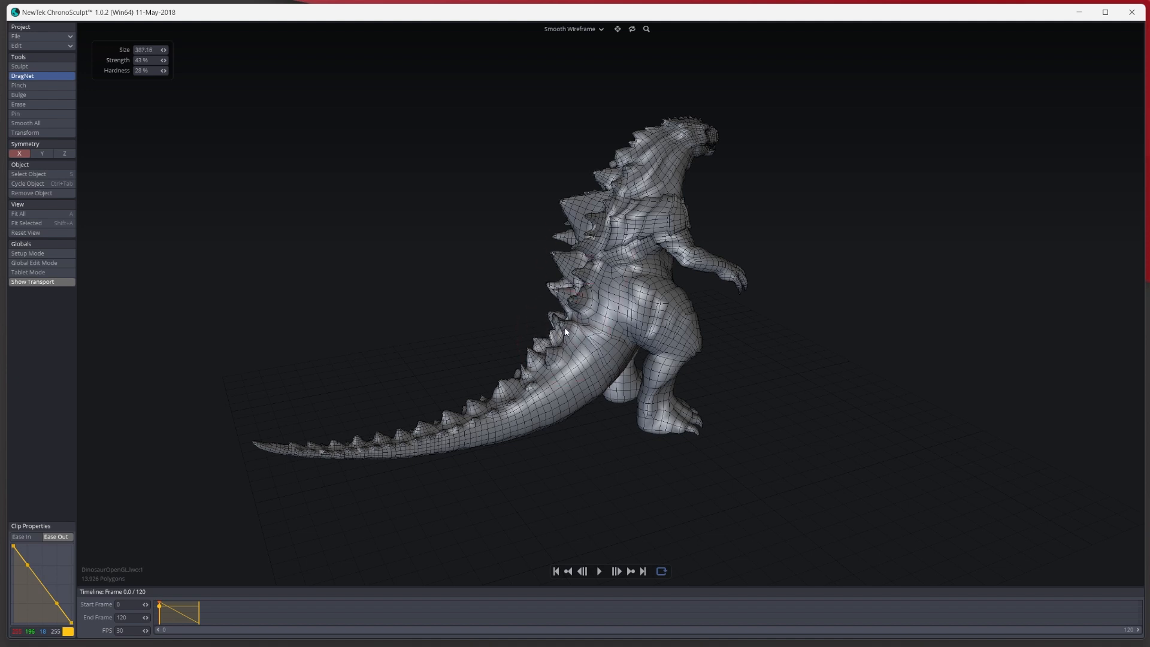
pyautogui.moveTo(632, 29)
pyautogui.mouseDown()
pyautogui.moveTo(722, 54)
pyautogui.moveTo(808, 39)
pyautogui.moveTo(650, 39)
pyautogui.mouseUp()
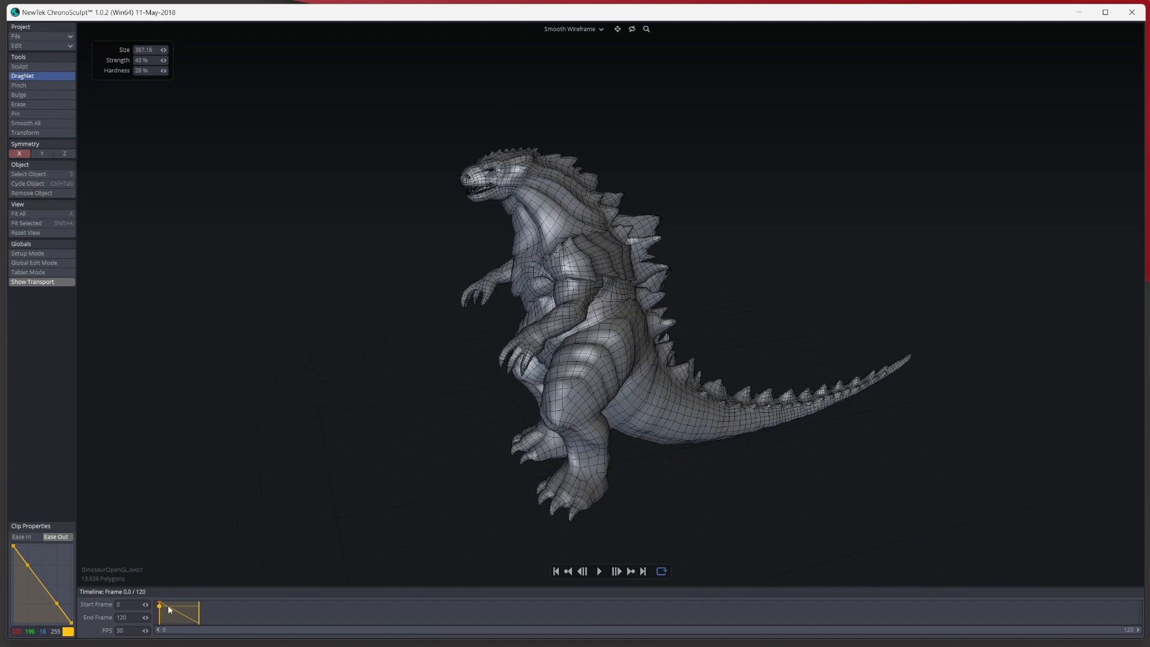
pyautogui.moveTo(158, 608)
pyautogui.mouseDown()
pyautogui.moveTo(210, 609)
pyautogui.moveTo(139, 607)
pyautogui.mouseUp()
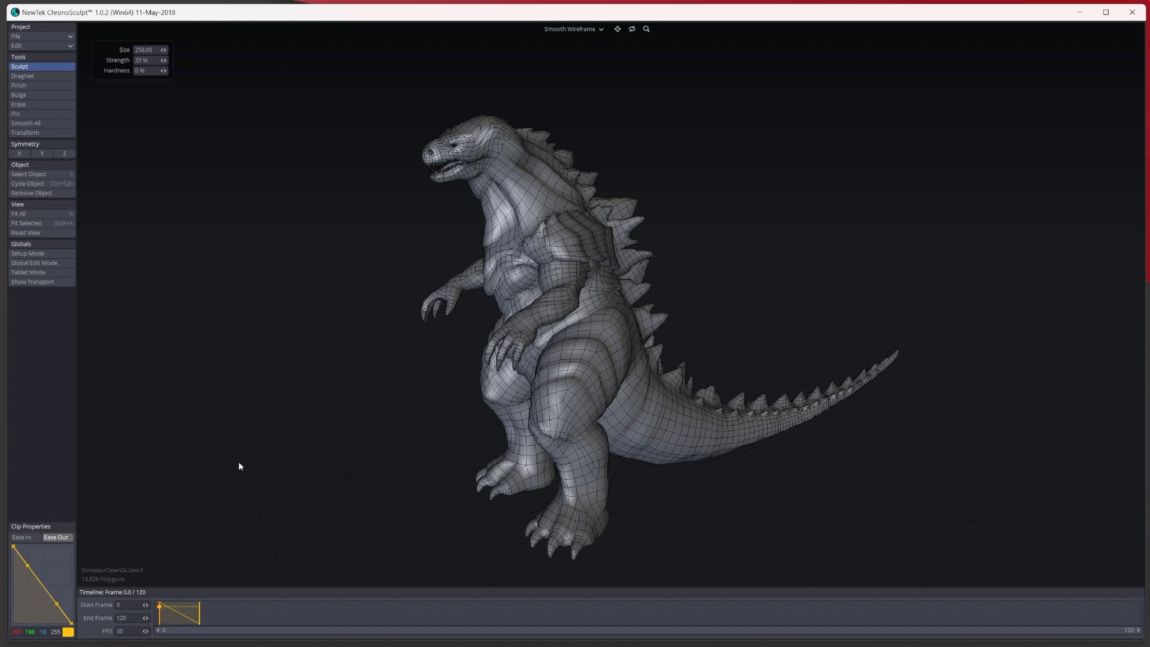
# - Sculpt a raised stroke from the creature's neck down to its thigh, and adjust the clip's timing and ease-out curve
pyautogui.moveTo(517, 175); pyautogui.dragTo(608, 377)
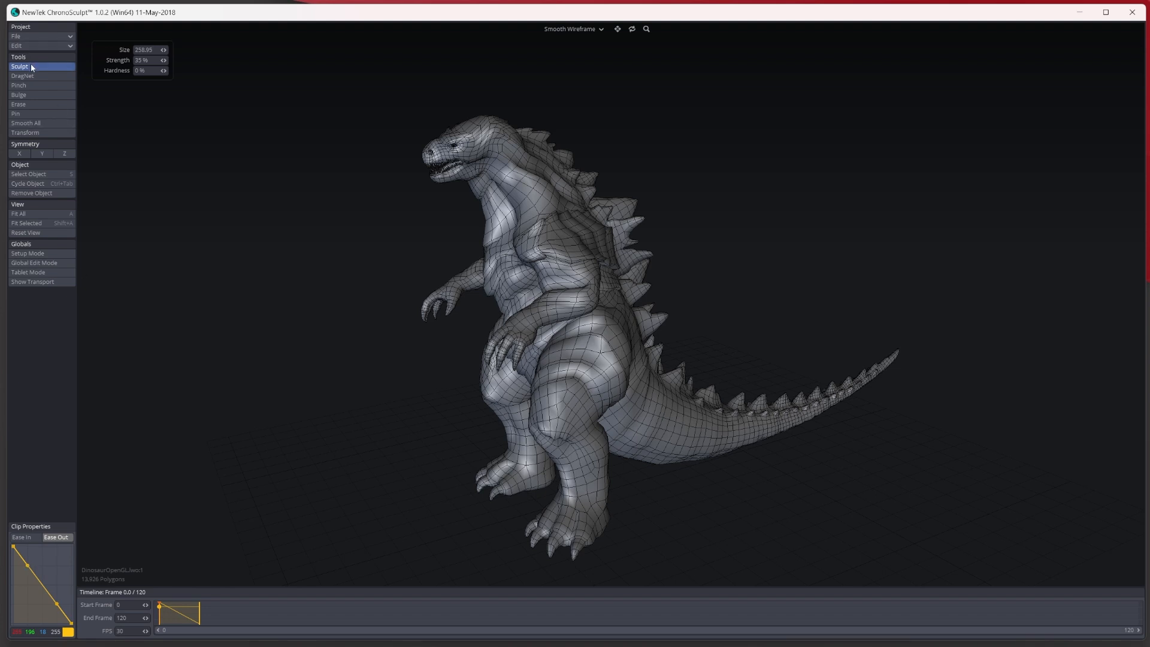
pyautogui.moveTo(158, 606); pyautogui.dragTo(176, 613)
pyautogui.moveTo(26, 565); pyautogui.dragTo(67, 562)
pyautogui.moveTo(57, 604); pyautogui.dragTo(34, 585)
pyautogui.moveTo(169, 602)
pyautogui.mouseDown()
pyautogui.moveTo(158, 605)
pyautogui.moveTo(203, 607)
pyautogui.moveTo(172, 609)
pyautogui.mouseUp()
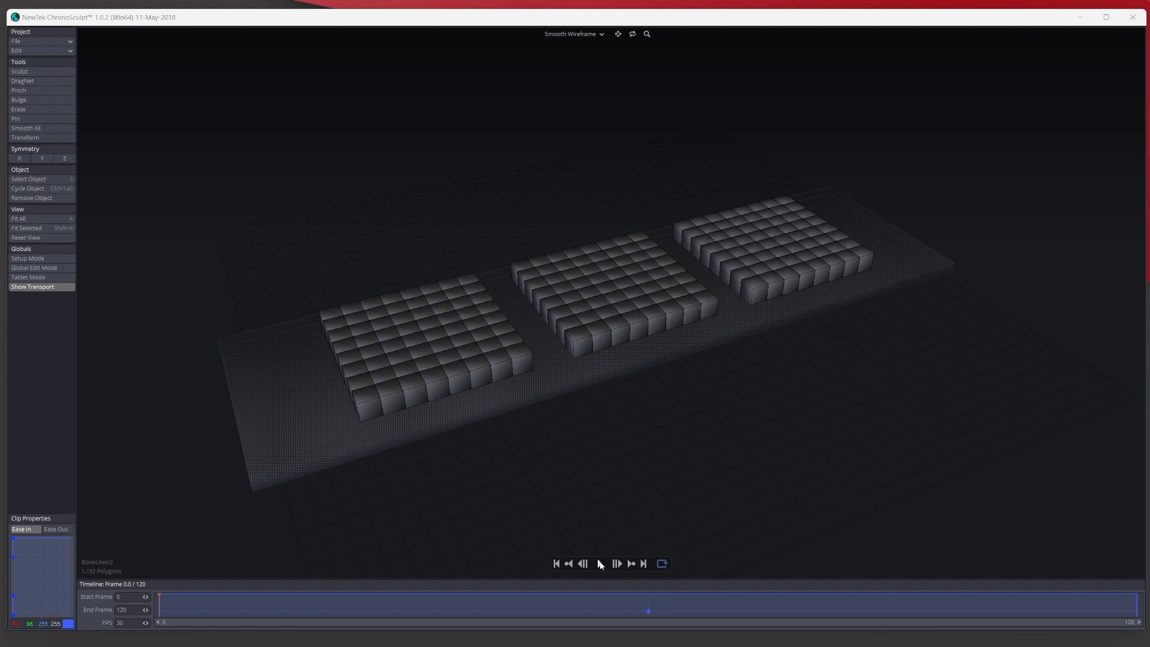
# - Play and scrub the box animation to frame 120, and pin a box near the slab's front edge there
pyautogui.click(601, 564)
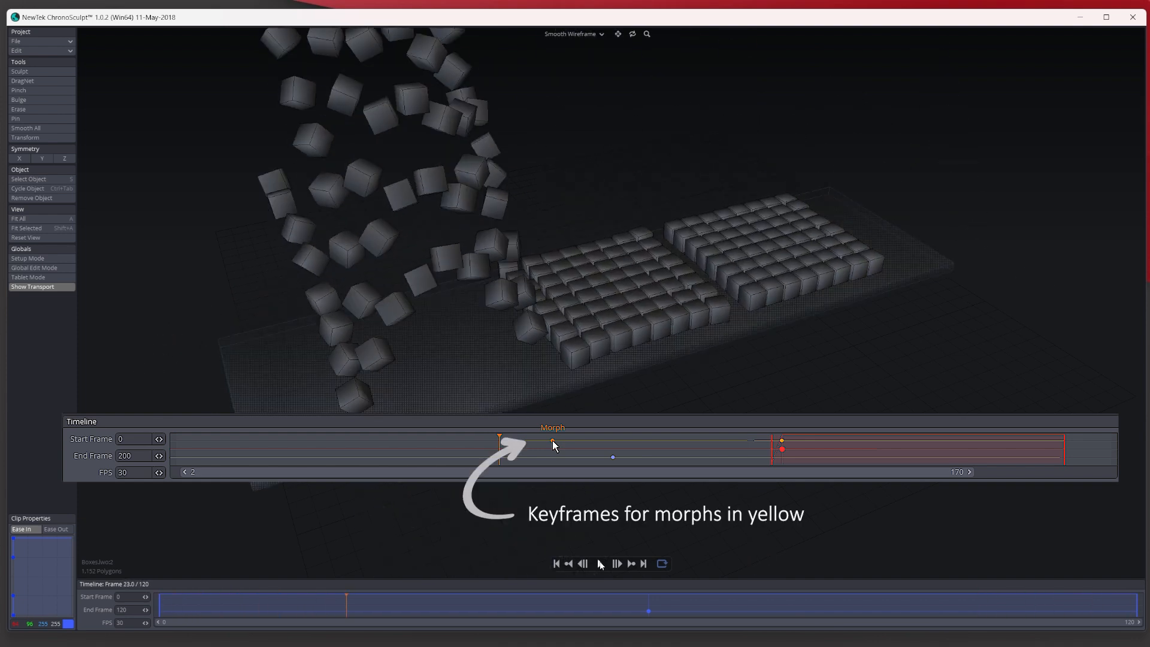
pyautogui.moveTo(347, 599); pyautogui.dragTo(262, 599)
pyautogui.moveTo(217, 601); pyautogui.dragTo(1016, 644)
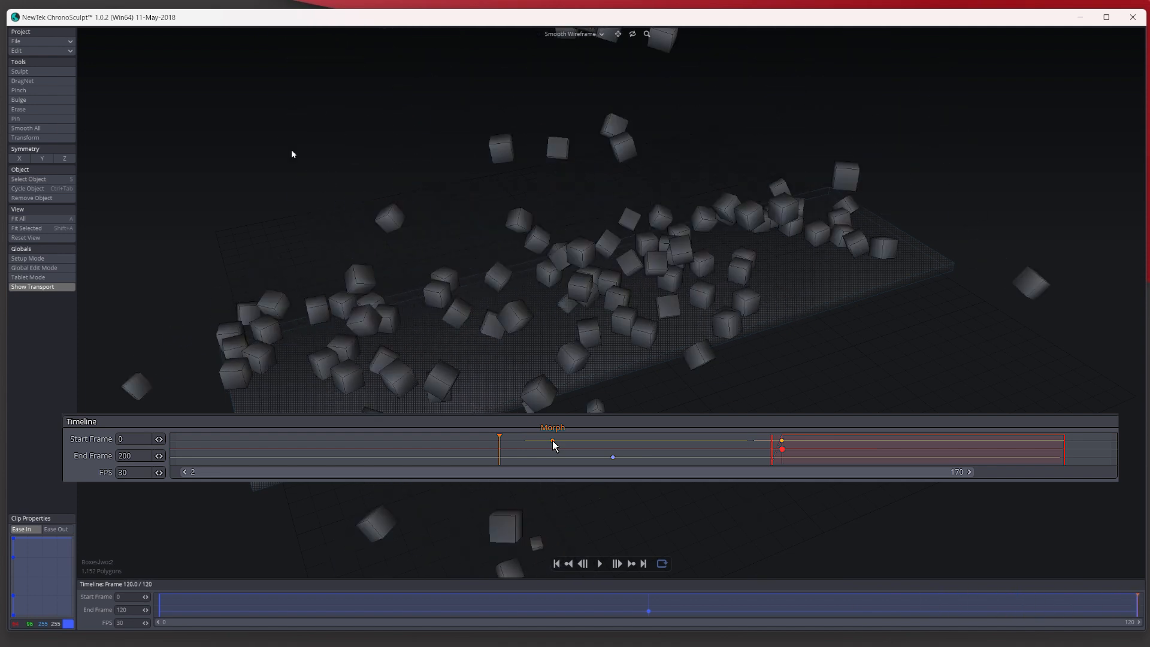
pyautogui.click(36, 119)
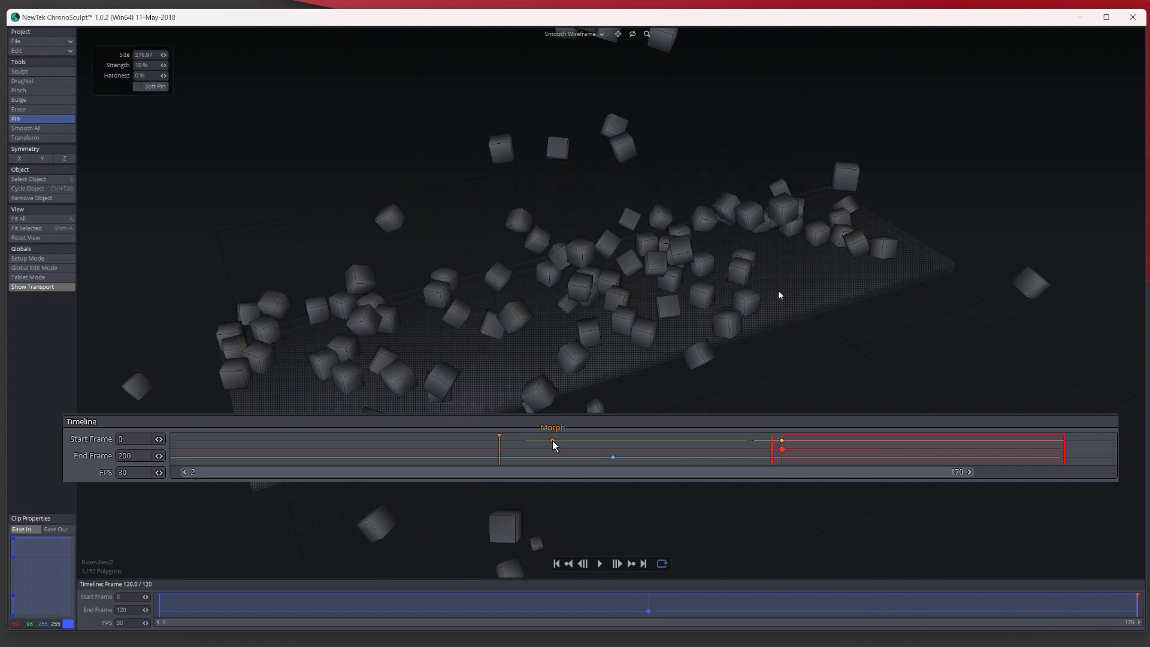
pyautogui.click(746, 299)
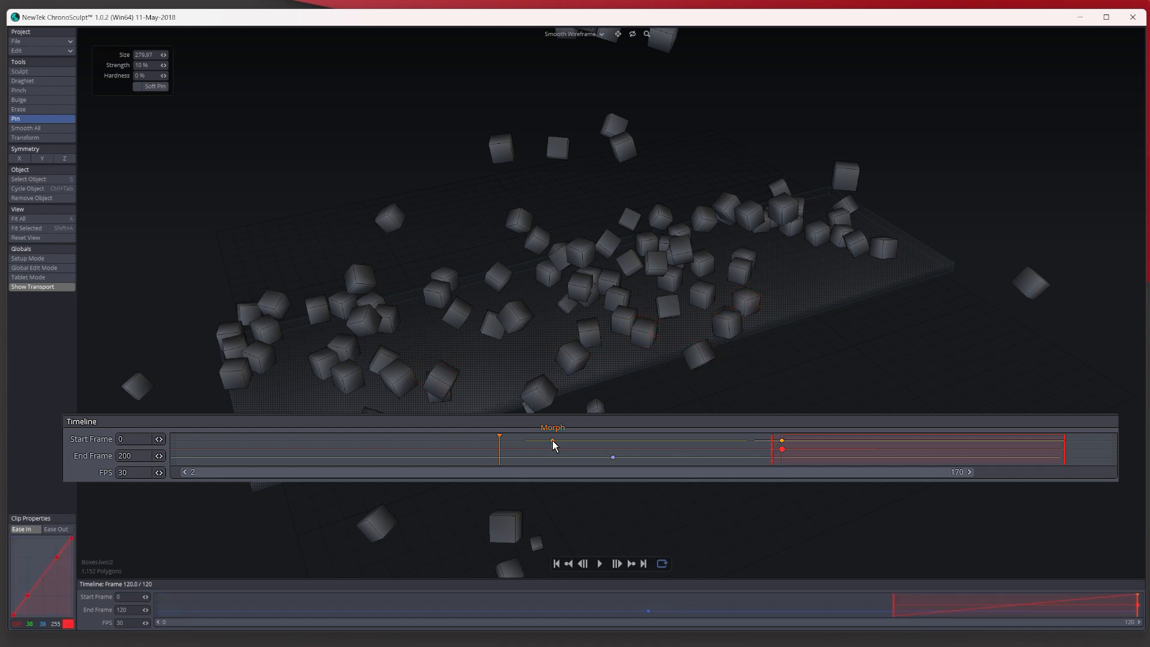
# - Move the red pin clip earlier on the timeline to end around frame 84, and scrub back to check the animation
pyautogui.moveTo(734, 609); pyautogui.dragTo(649, 608)
pyautogui.moveTo(646, 481); pyautogui.dragTo(1008, 606)
pyautogui.moveTo(1132, 606); pyautogui.dragTo(843, 614)
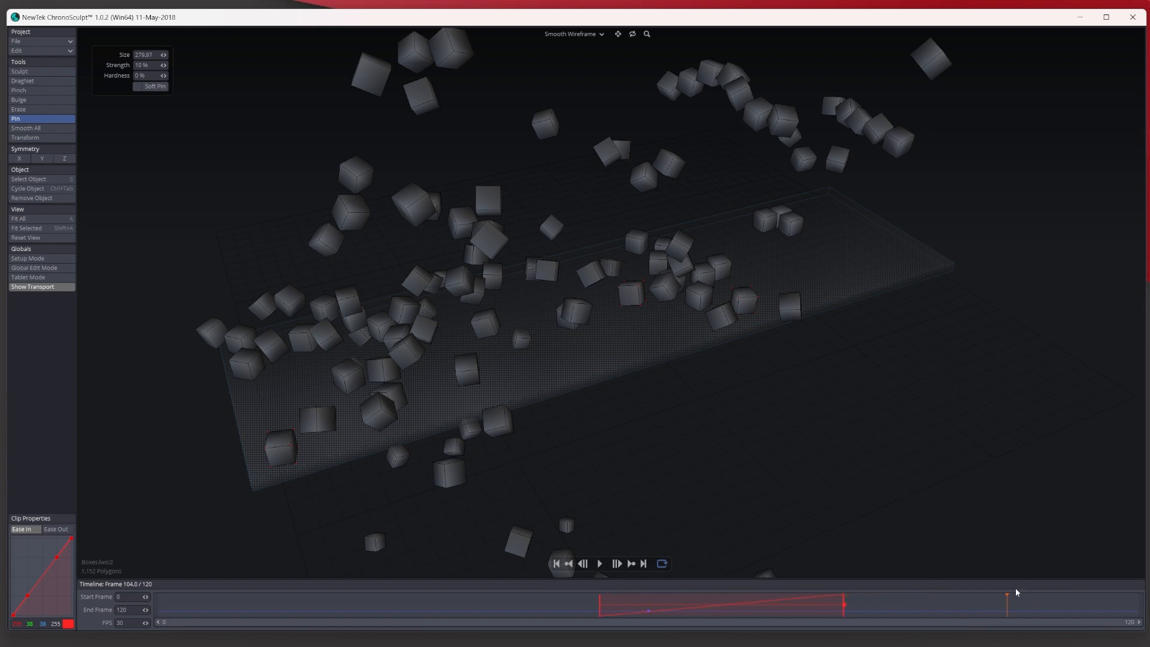
pyautogui.moveTo(1009, 599); pyautogui.dragTo(825, 599)
pyautogui.moveTo(825, 599); pyautogui.dragTo(712, 601)
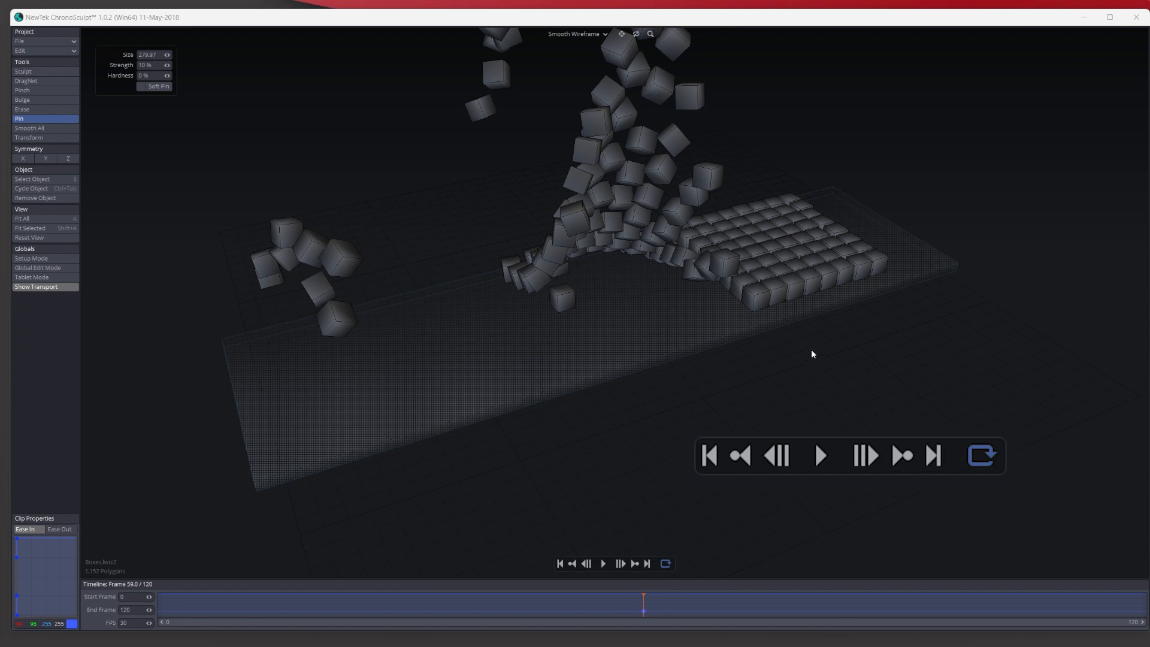
# - Play the box animation from its start frame and pause it partway through
pyautogui.click(560, 563)
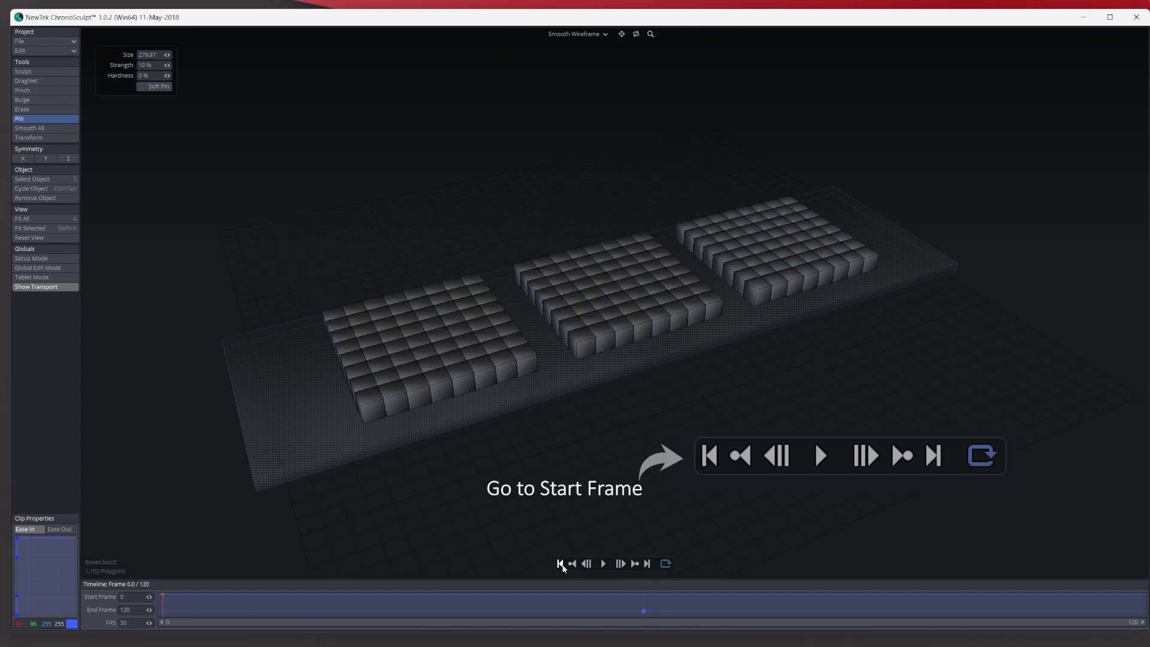
pyautogui.click(603, 565)
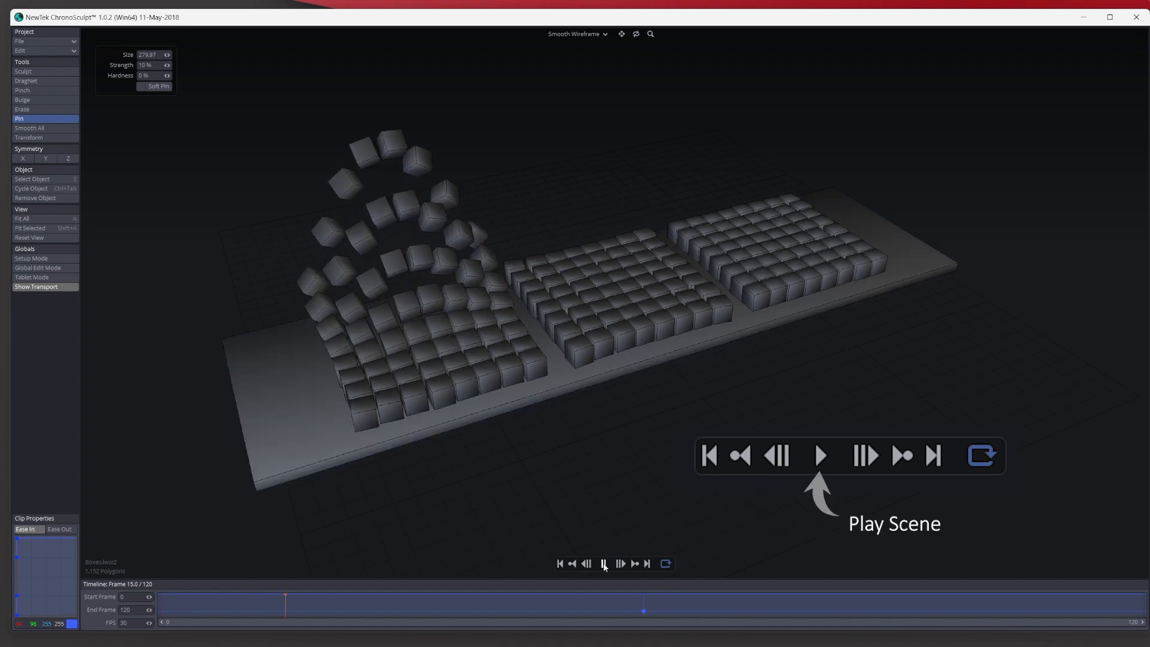
pyautogui.click(603, 564)
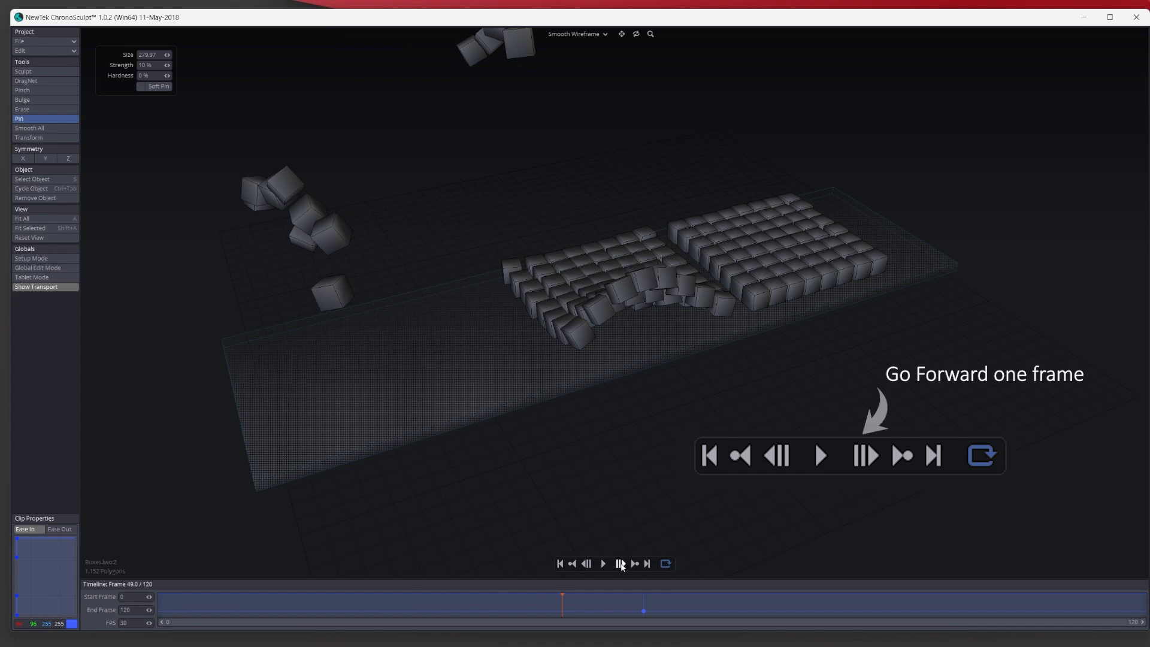
# - Advance the box animation one frame at a time up to frame 54
pyautogui.click(620, 563)
pyautogui.click(621, 564)
pyautogui.click(620, 564)
pyautogui.click(621, 563)
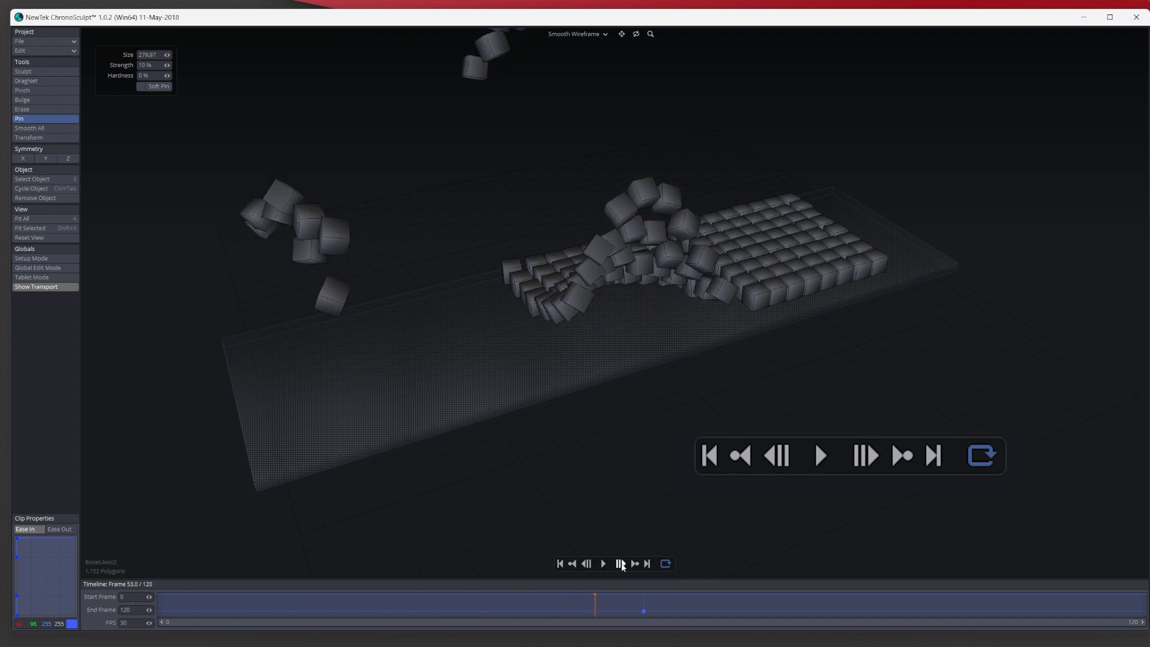
pyautogui.click(621, 563)
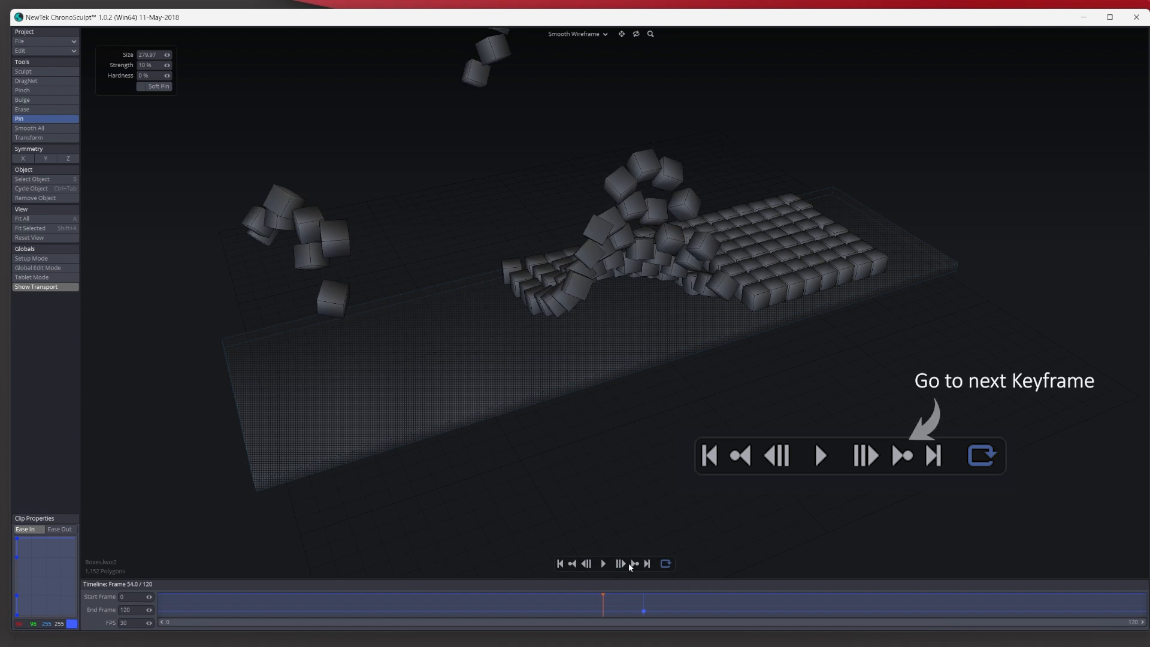
# - Jump to the next keyframe at frame 59, and on to the last frame, 120
pyautogui.click(635, 564)
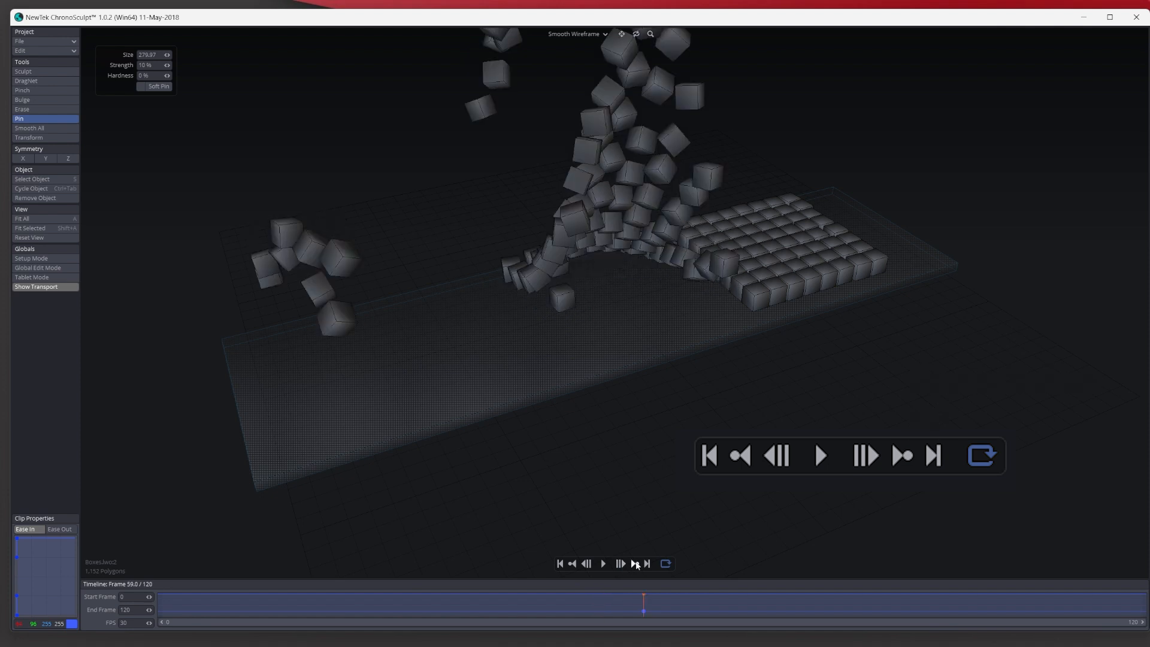
pyautogui.click(646, 564)
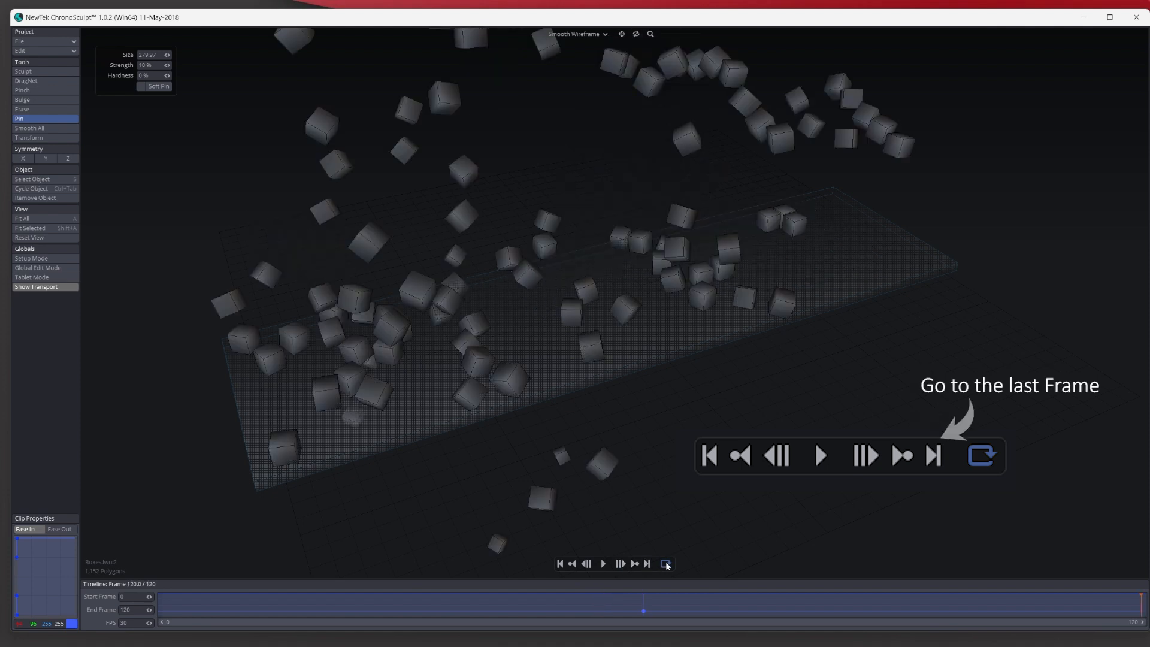